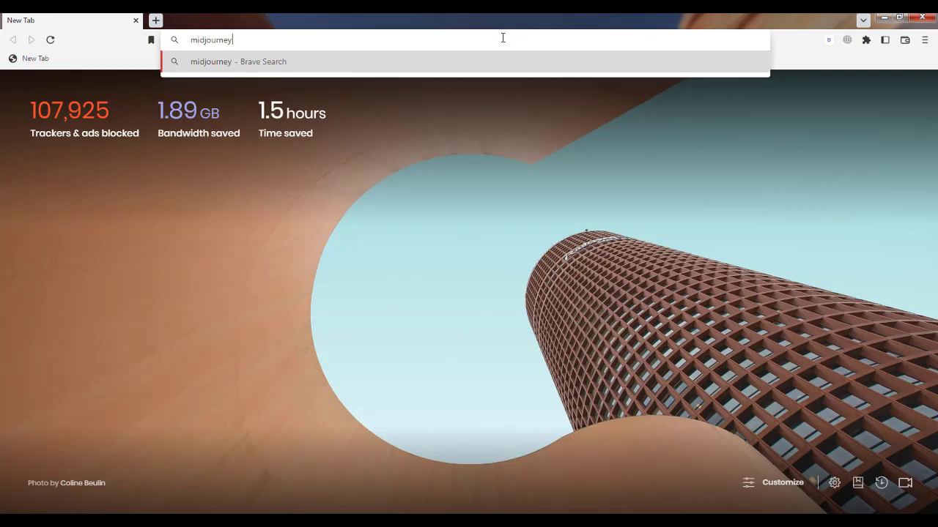
# Step: Search the web for midjourney and open the official midjourney.com site
pyautogui.press('Return')
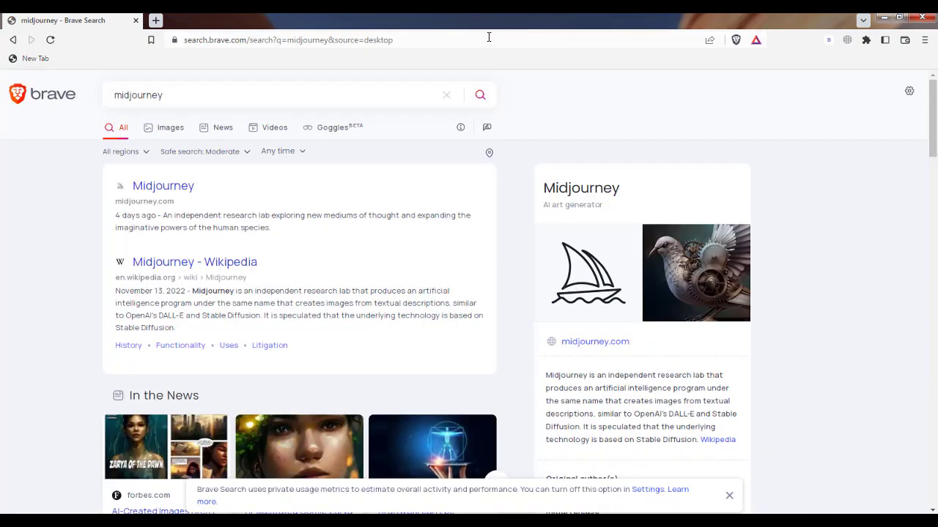
pyautogui.click(158, 189)
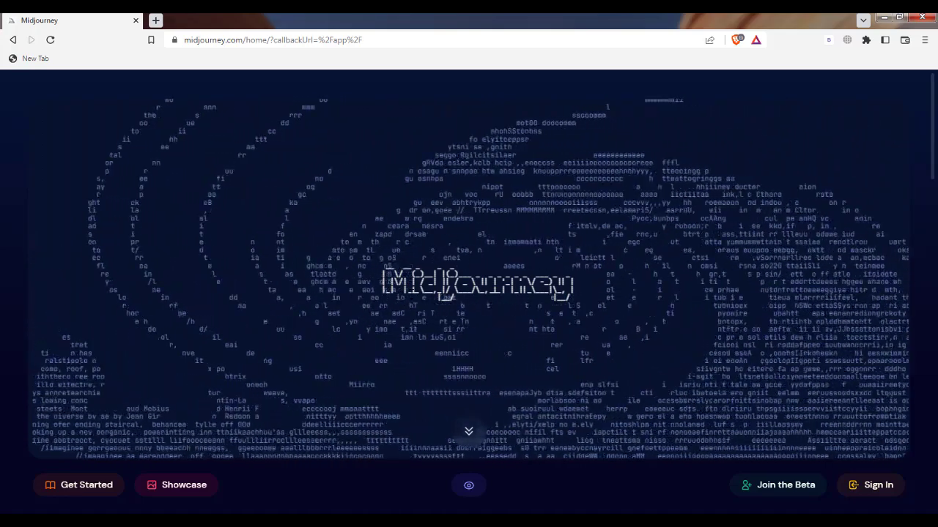
# Step: Search for discord in a new tab, open discord.com and start the Discord download
pyautogui.hotkey('ctrl', 't')
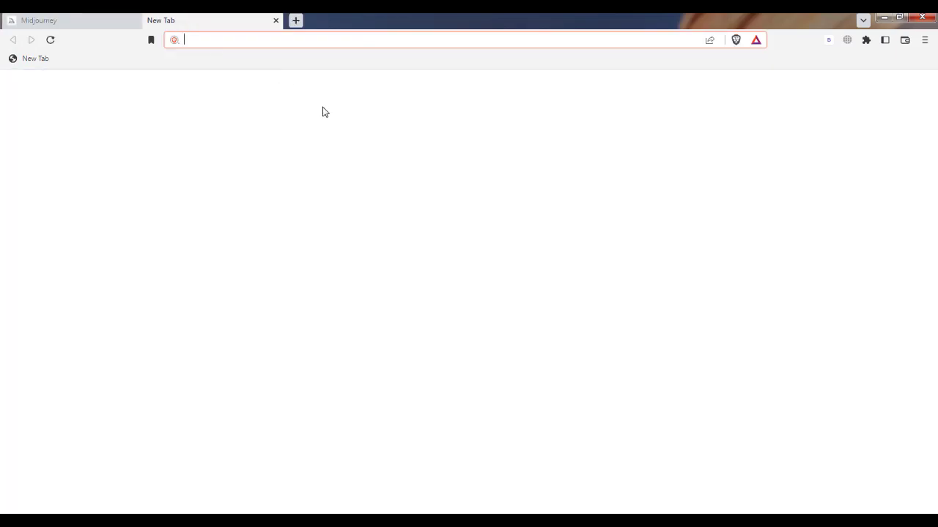
pyautogui.write('discord')
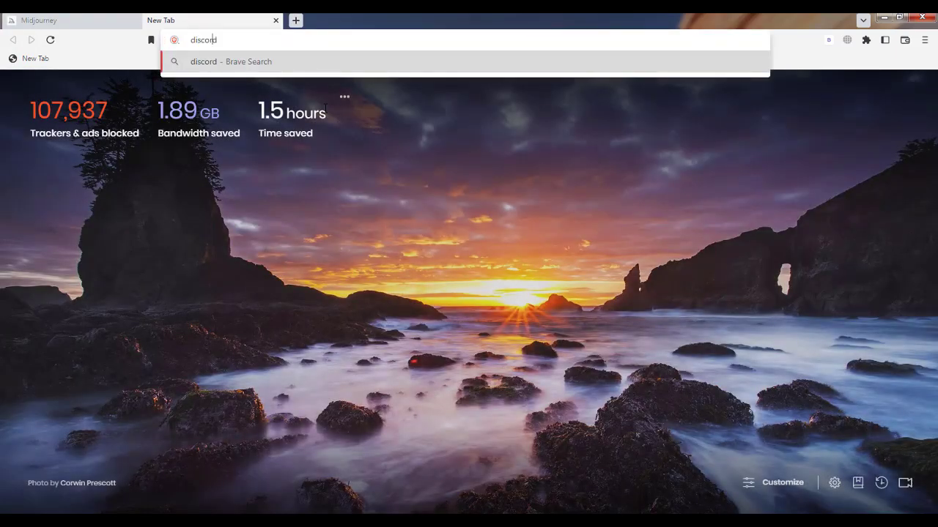
pyautogui.press('Return')
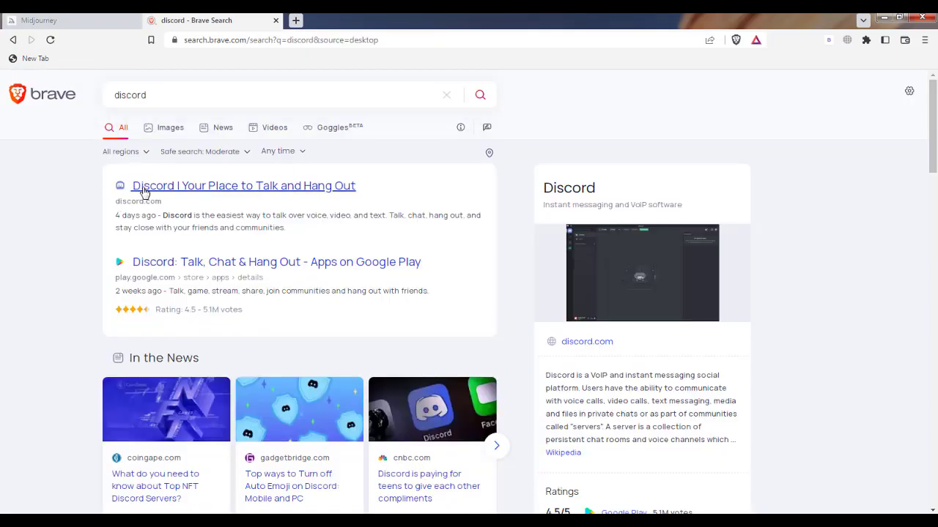
pyautogui.click(150, 188)
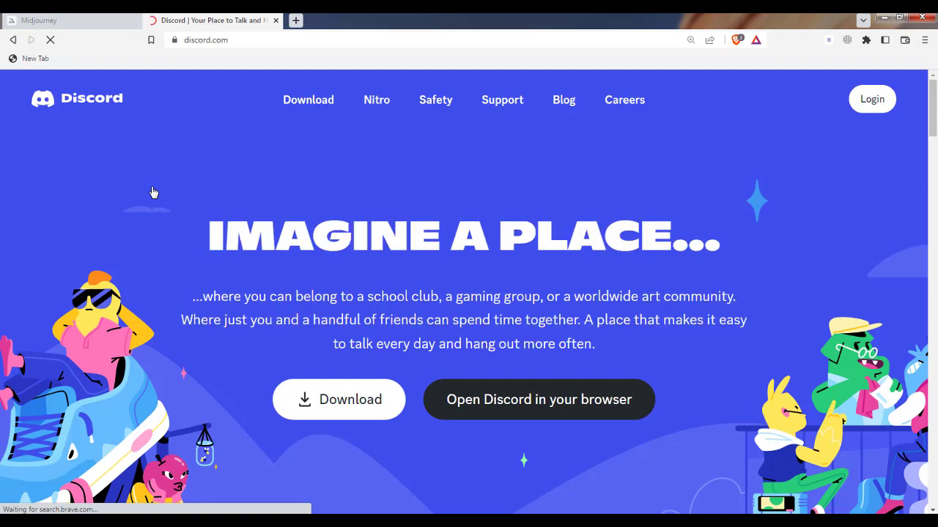
pyautogui.click(321, 396)
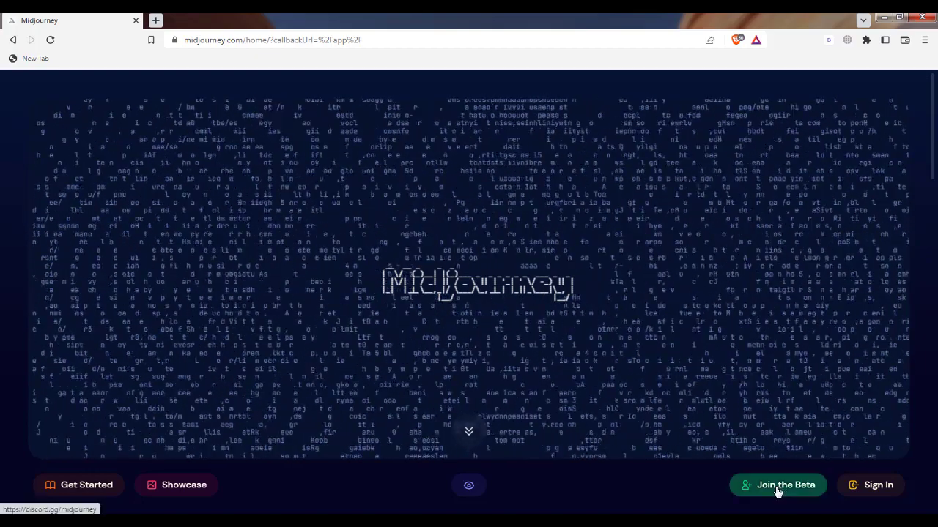
# Step: Join the Midjourney beta's Discord server and open the newbies-106 channel under Newcomer Rooms 3
pyautogui.click(779, 488)
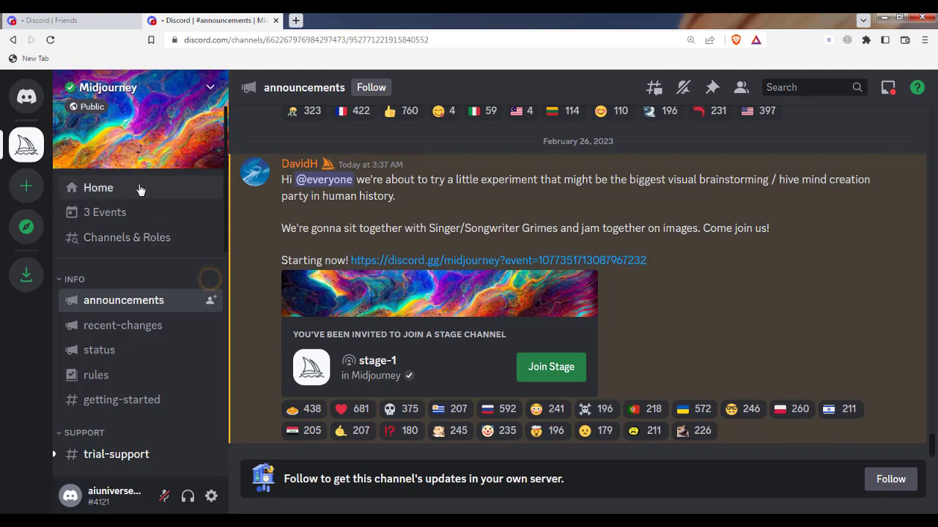
pyautogui.scroll(-5, 129, 278)
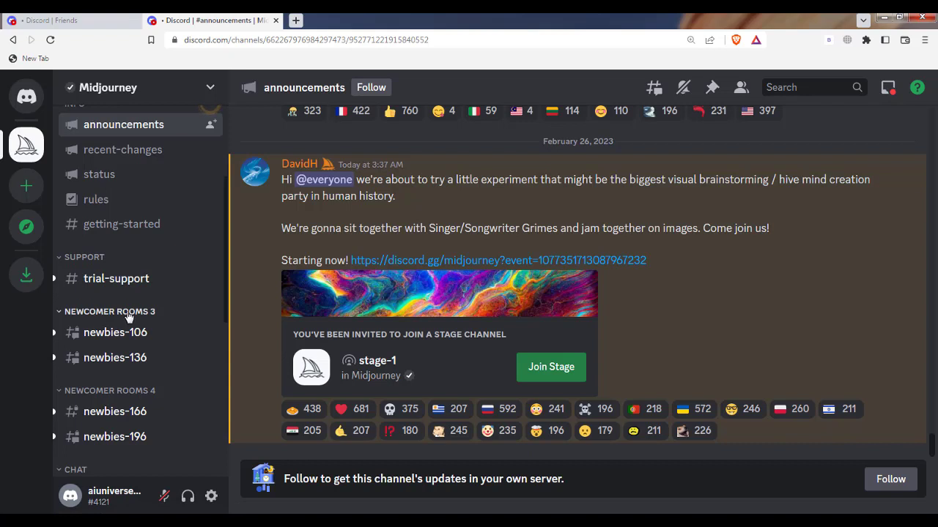
pyautogui.moveTo(132, 336)
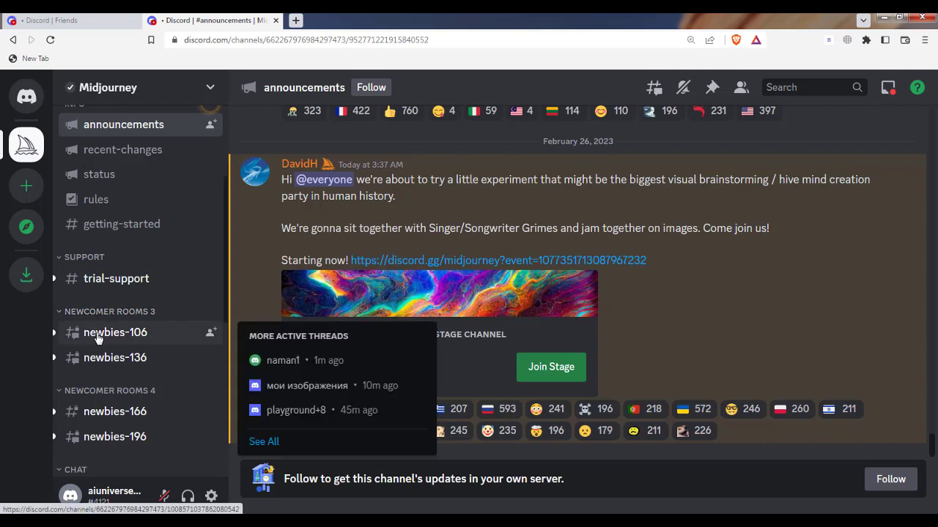
pyautogui.click(134, 335)
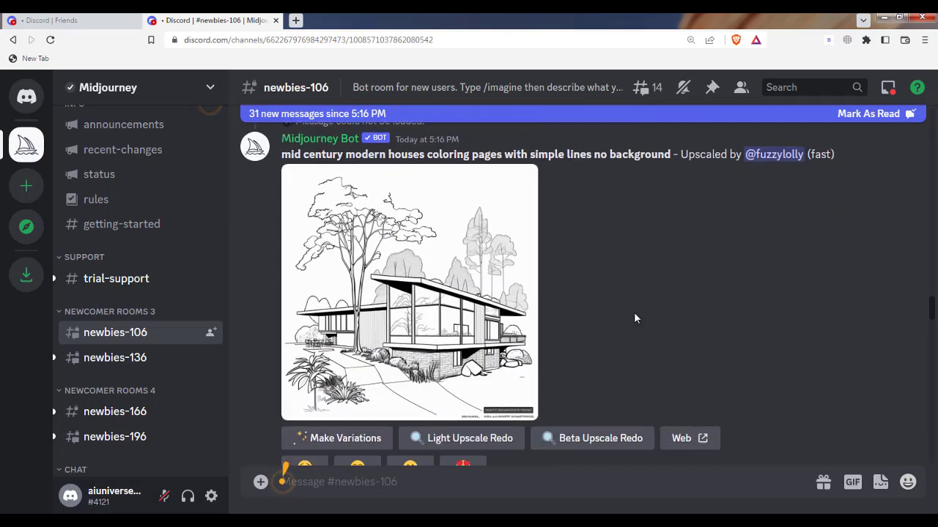
# Step: Start the Midjourney Bot's /imagine command in the newbies-106 channel's message box
pyautogui.scroll(-3, 633, 318)
pyautogui.scroll(-8, 635, 318)
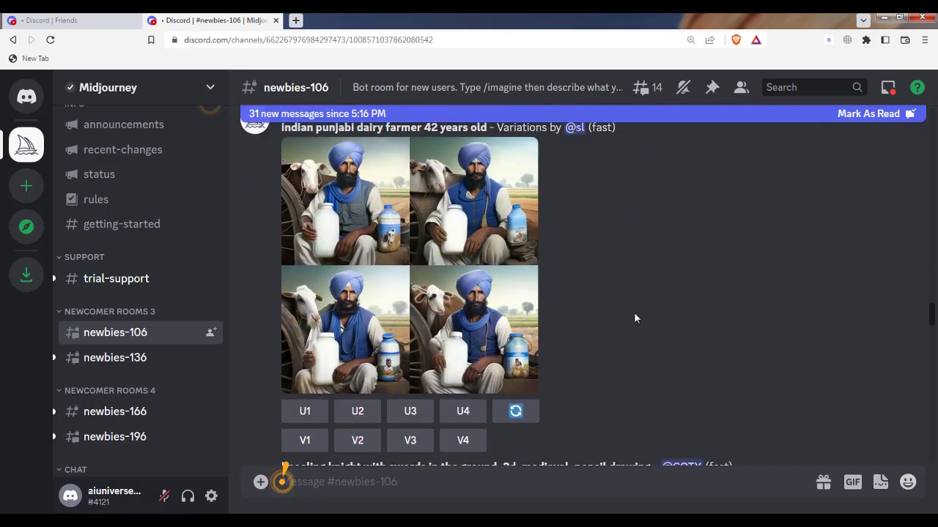
pyautogui.scroll(-4, 634, 318)
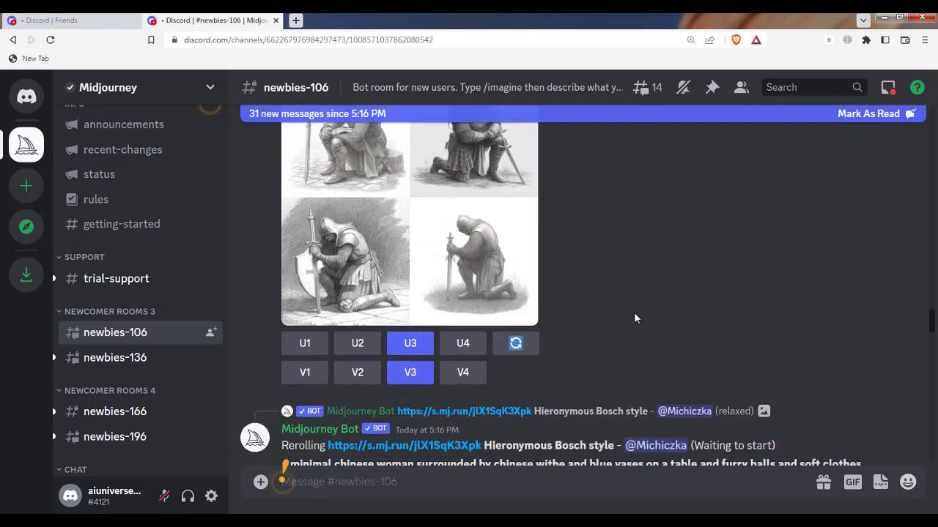
pyautogui.scroll(-3, 635, 318)
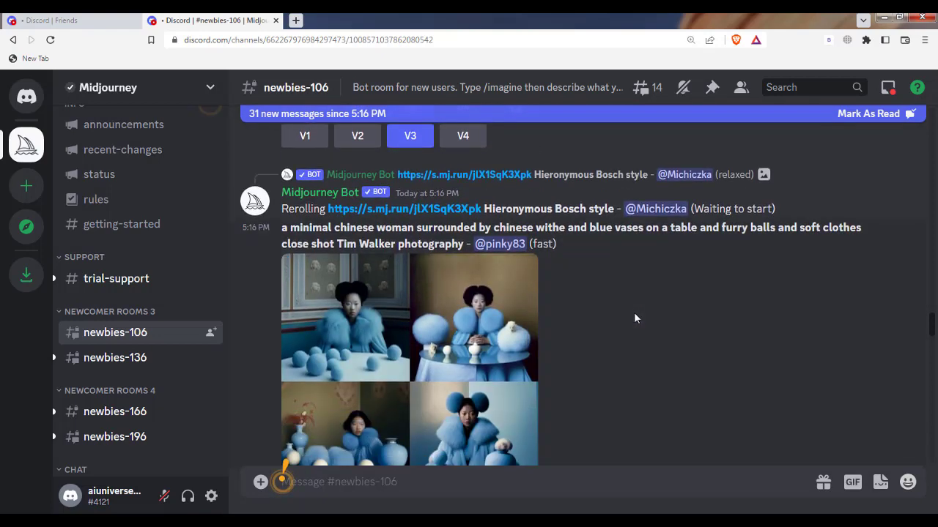
pyautogui.scroll(-1, 634, 318)
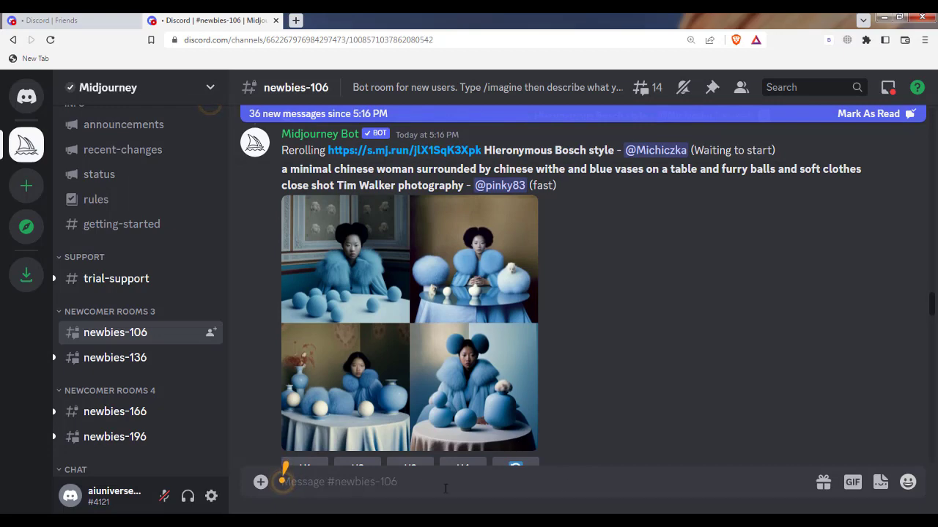
pyautogui.write('/')
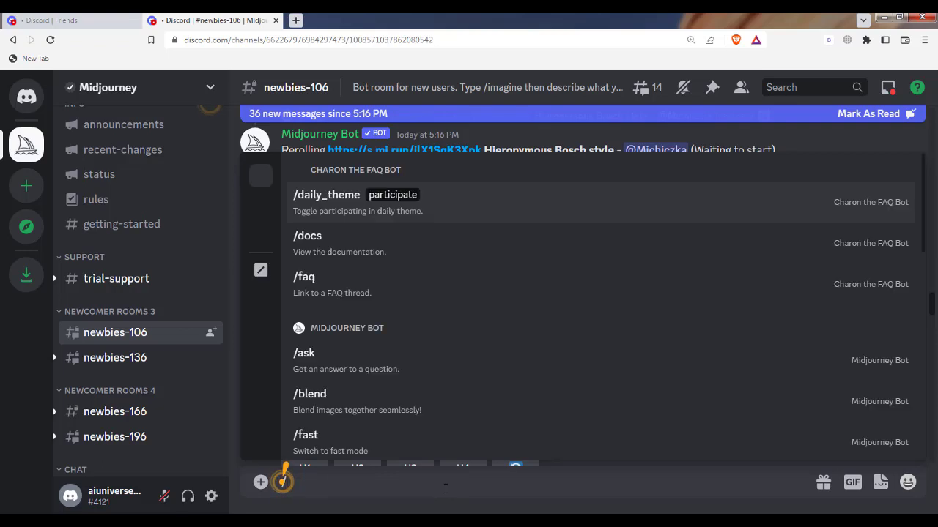
pyautogui.write('imagine')
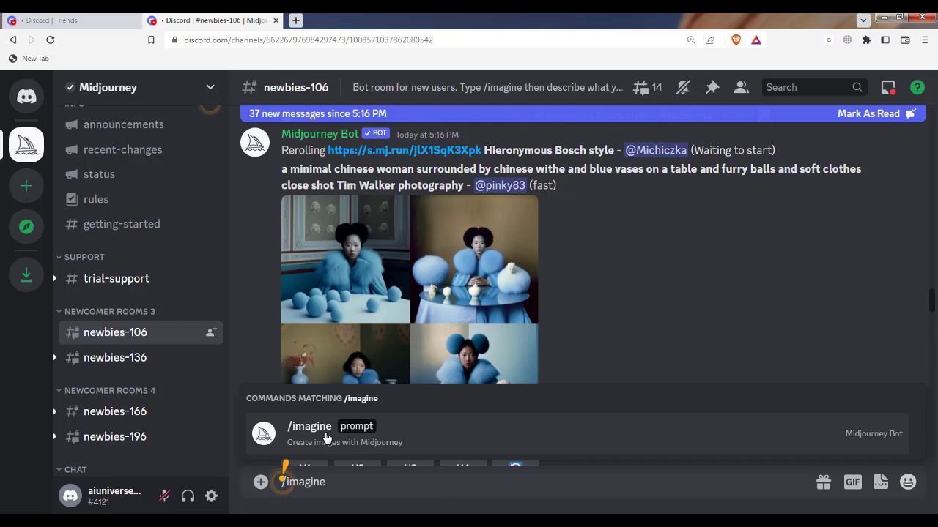
pyautogui.click(356, 437)
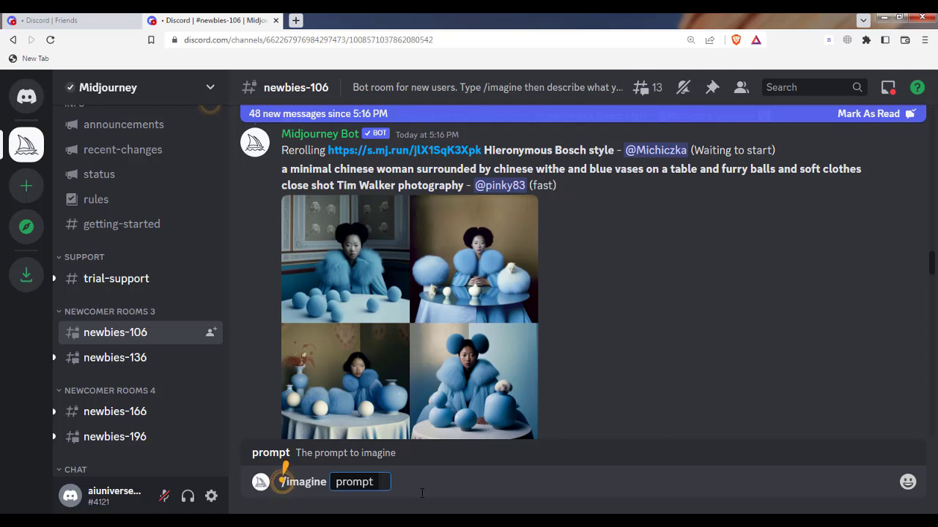
# Step: Submit the image prompt "A river flowing nearby hut in country side" and accept Midjourney's Terms of Service
pyautogui.write('A')
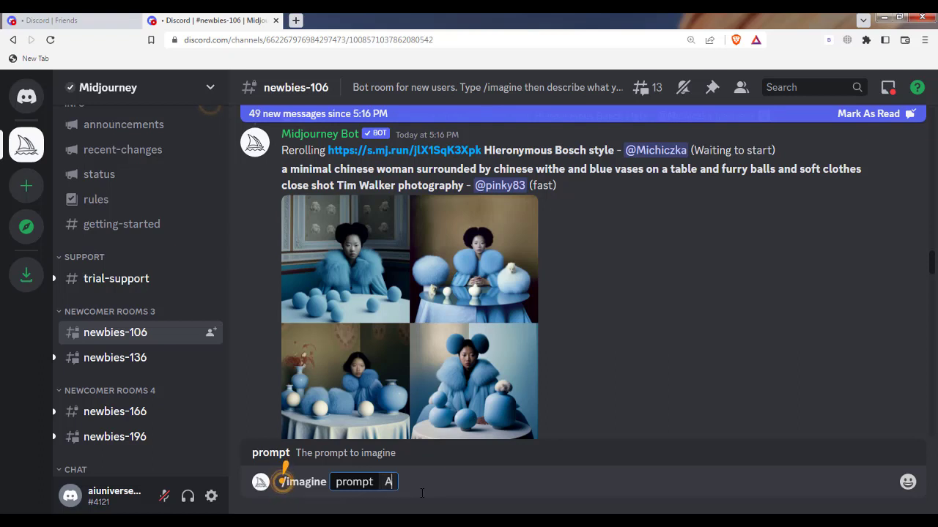
pyautogui.write(' river')
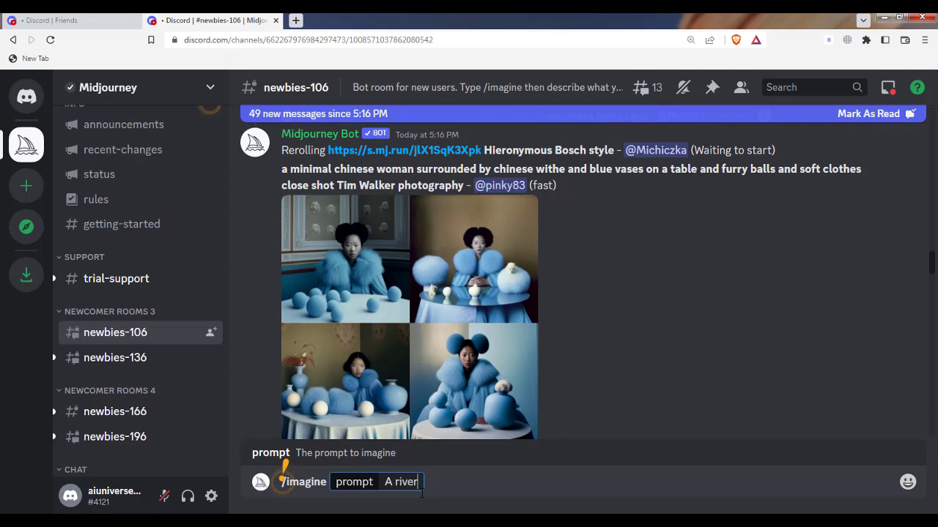
pyautogui.write(' flowing')
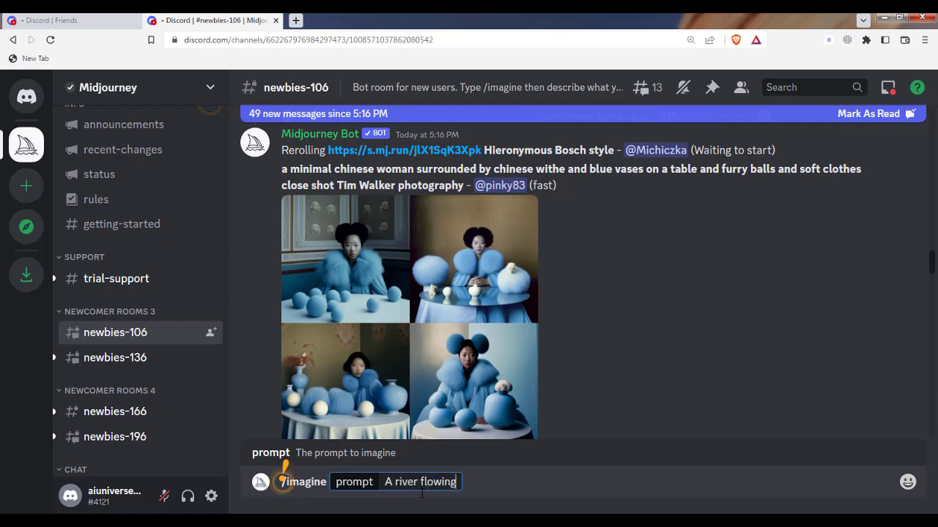
pyautogui.write(' nearb')
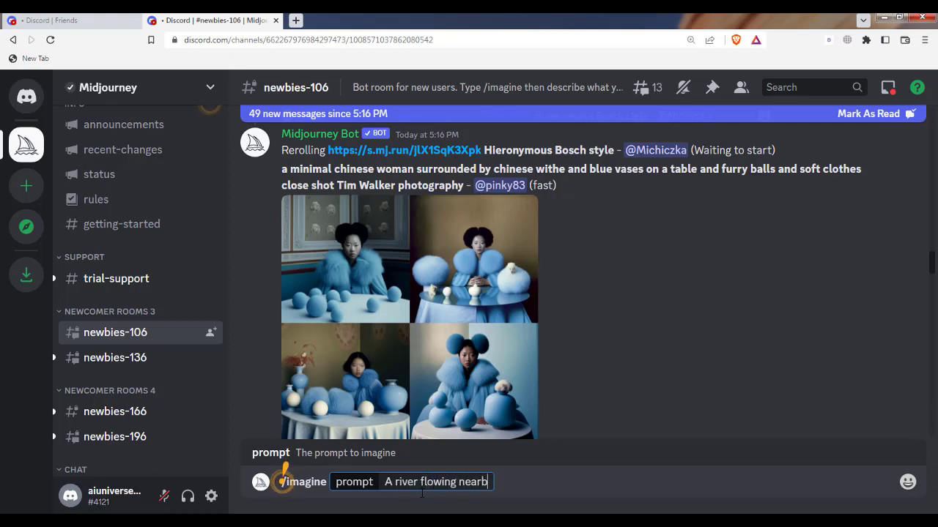
pyautogui.write('y hut')
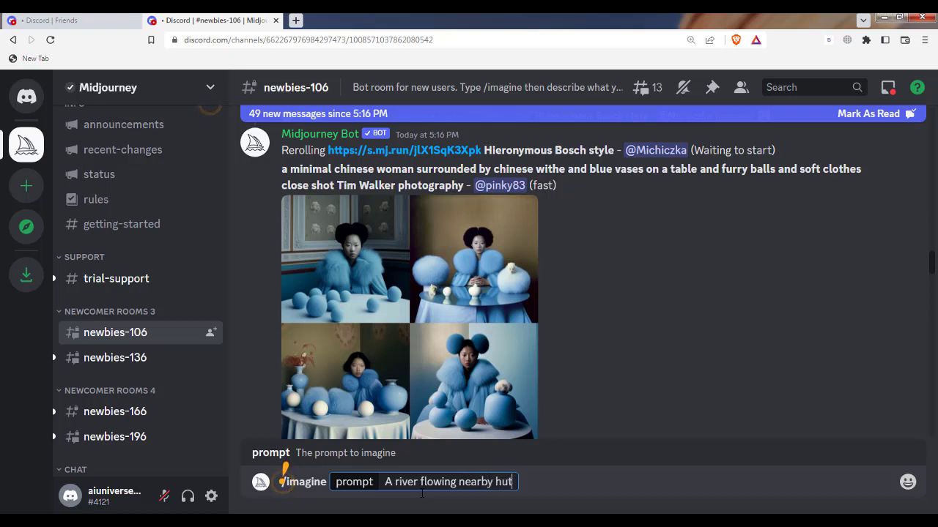
pyautogui.write(' in')
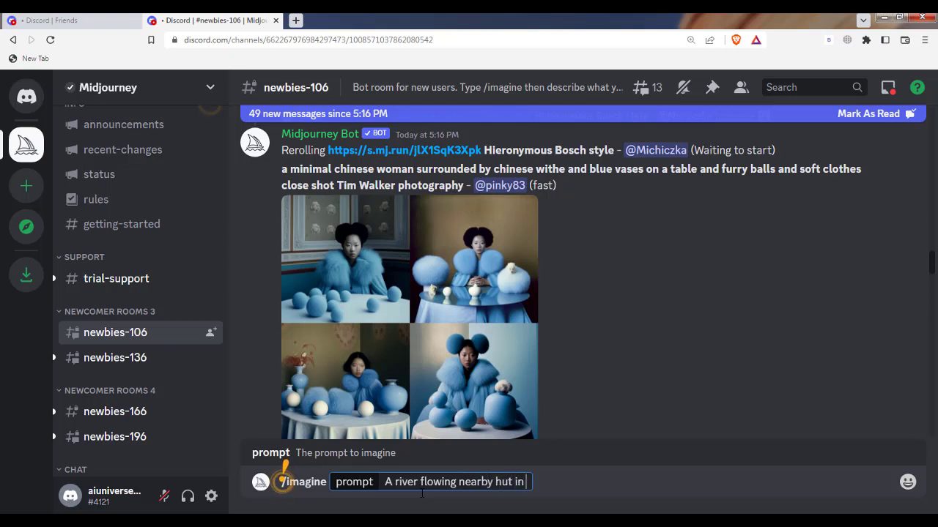
pyautogui.write(' country side')
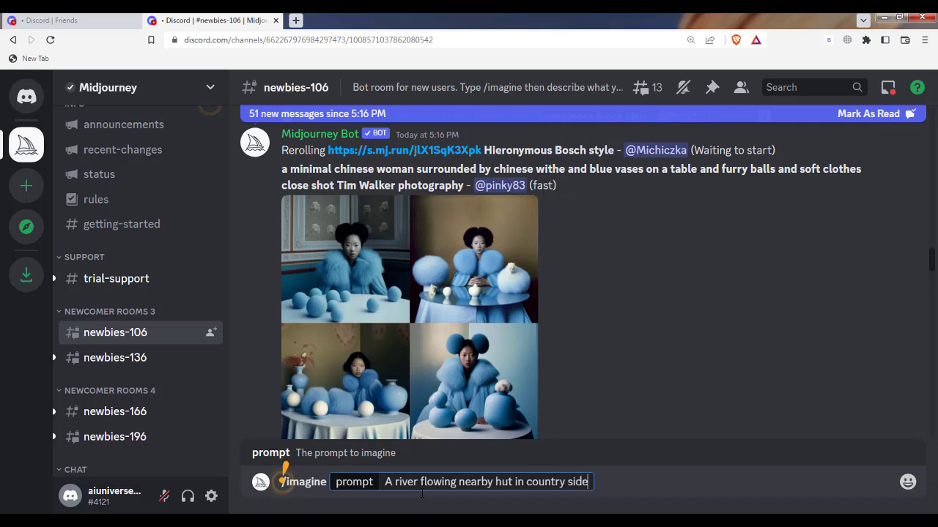
pyautogui.press('Return')
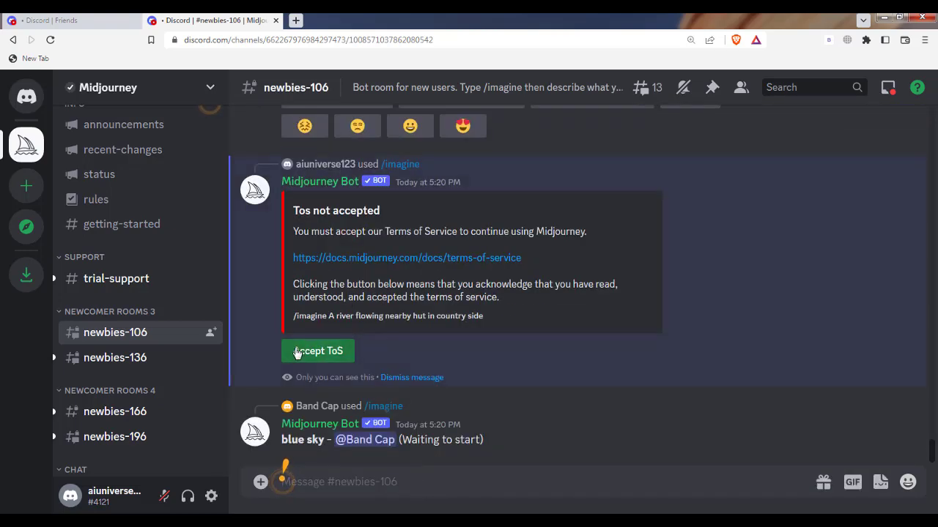
pyautogui.click(315, 353)
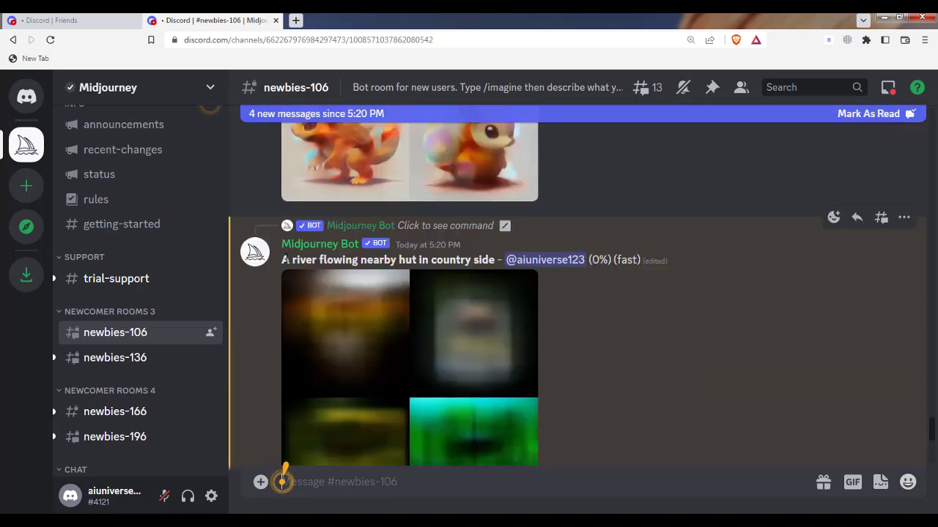
pyautogui.moveTo(277, 260); pyautogui.dragTo(639, 261)
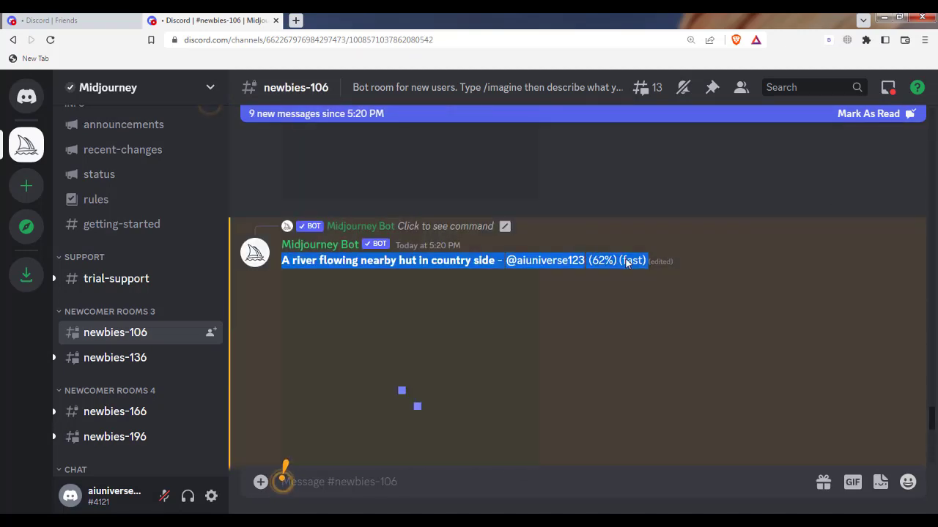
pyautogui.click(674, 278)
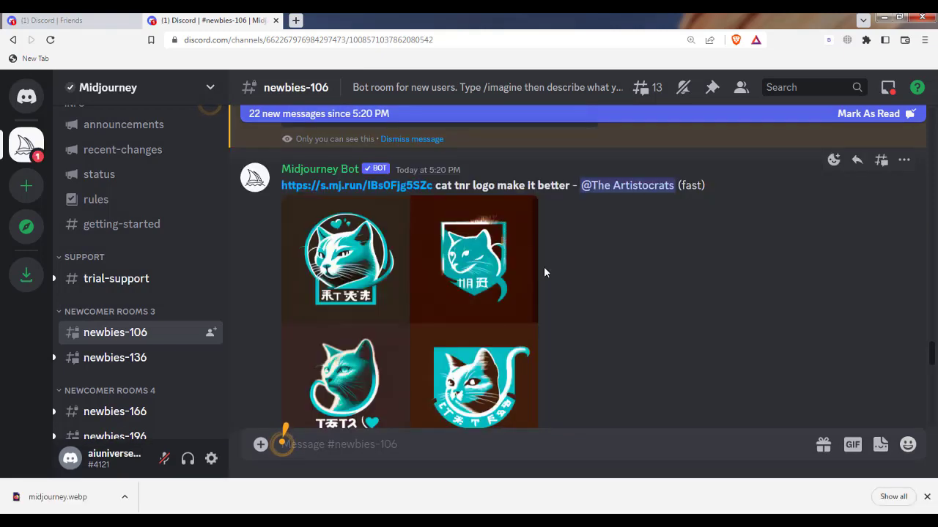
# Step: Find the images generated from the river and hut prompt among the mentions in the Discord inbox
pyautogui.scroll(1, 528, 258)
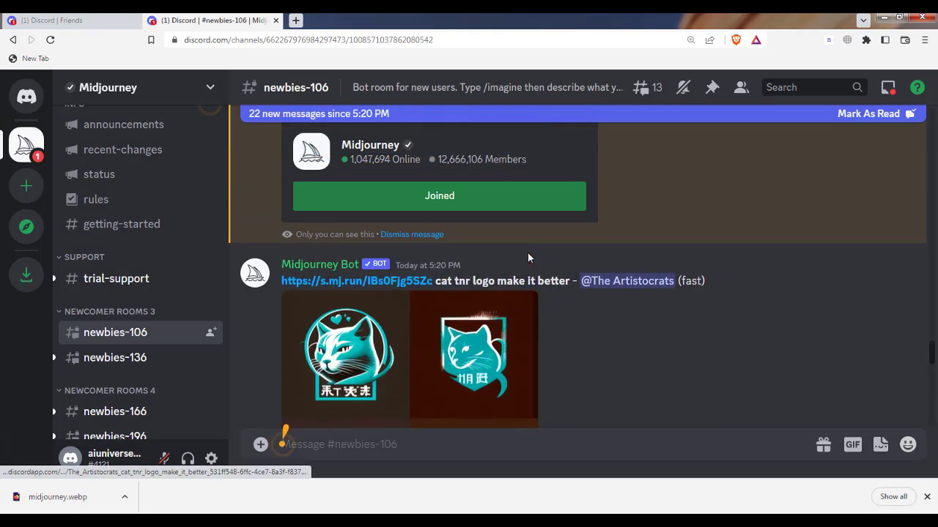
pyautogui.scroll(-5, 528, 256)
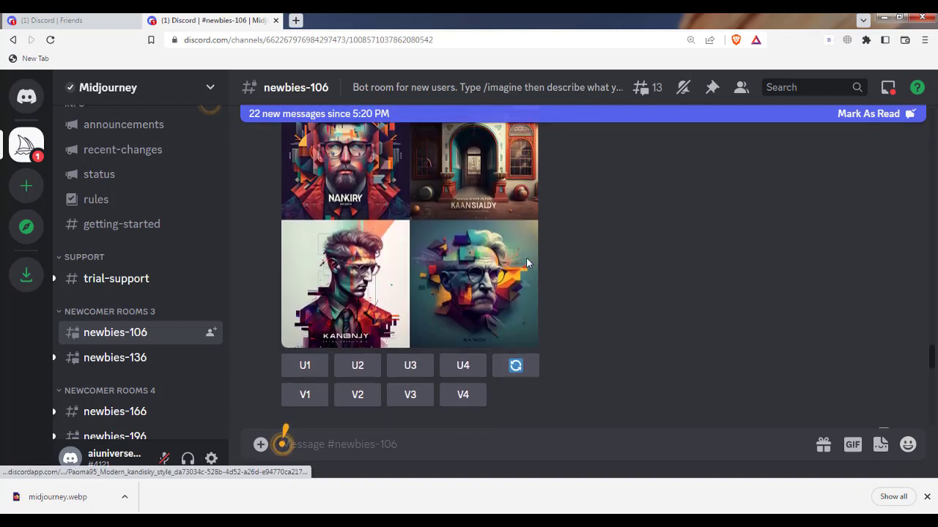
pyautogui.scroll(-1, 526, 257)
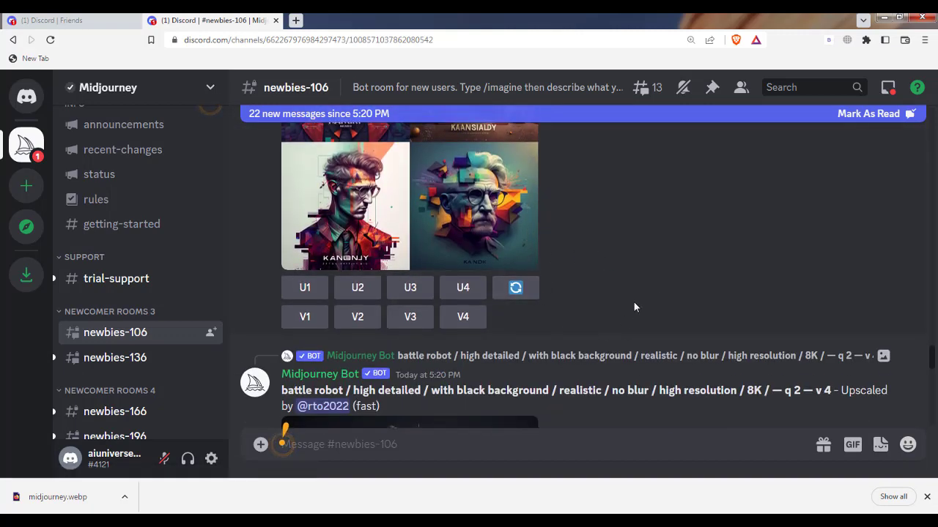
pyautogui.scroll(-2, 634, 302)
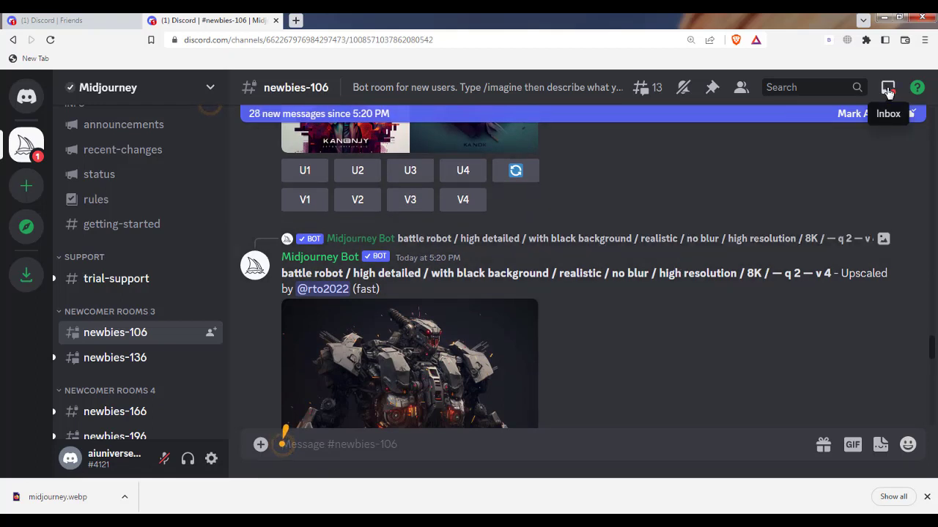
pyautogui.click(888, 89)
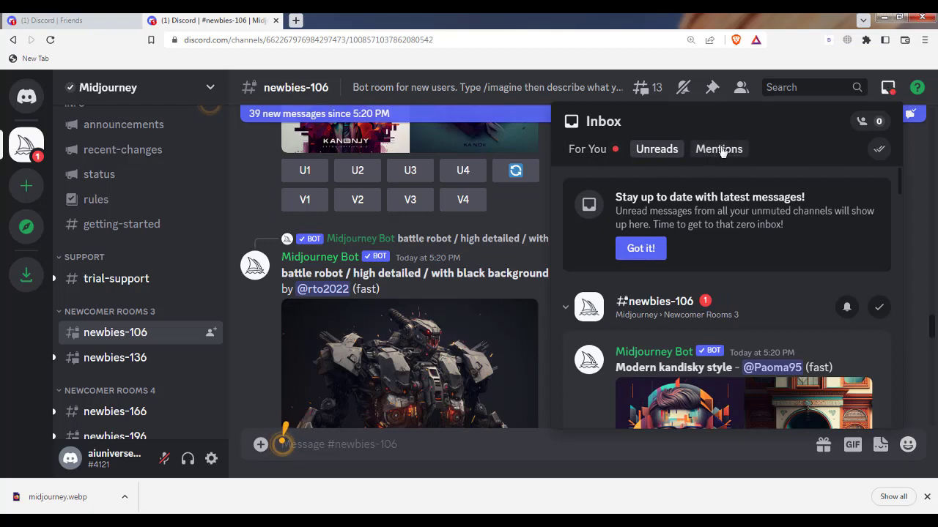
pyautogui.click(722, 150)
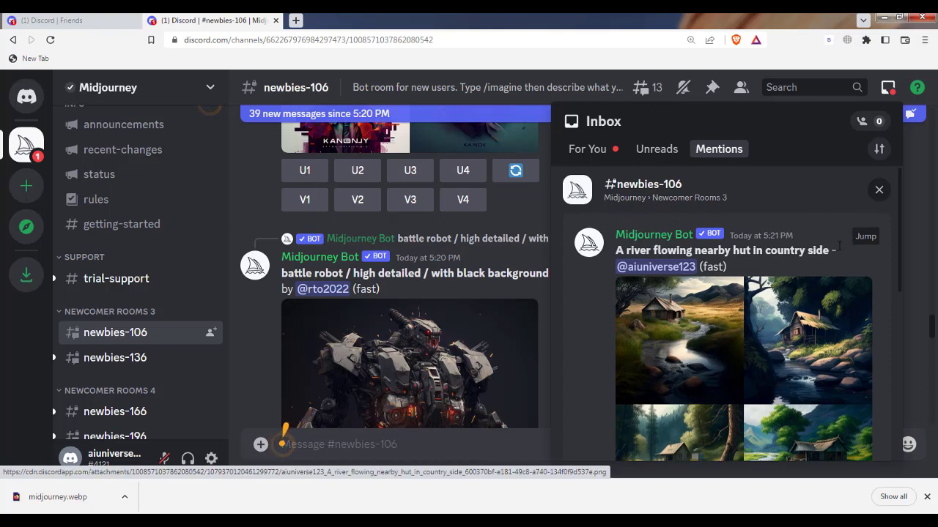
# Step: Go to the river and hut image message in newbies-106 and request variations of its second image (V2)
pyautogui.click(865, 236)
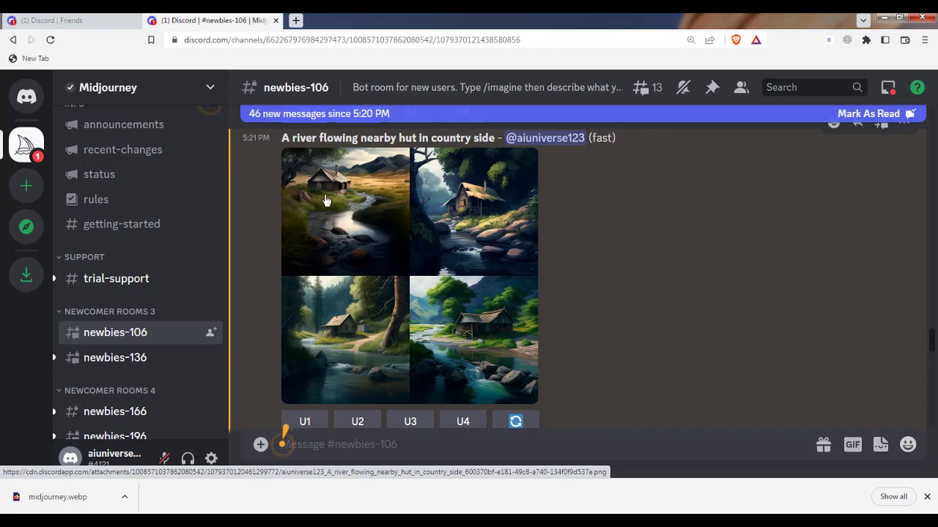
pyautogui.scroll(-1, 476, 243)
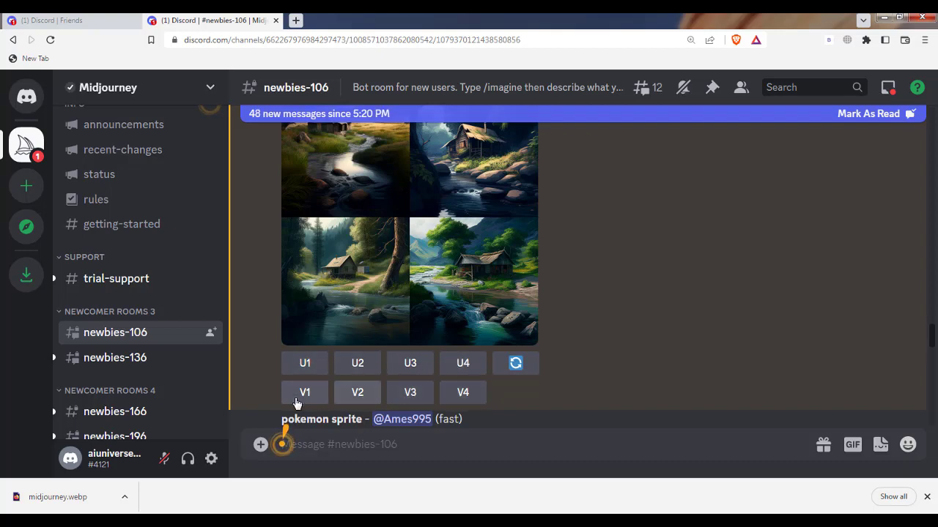
pyautogui.click(378, 403)
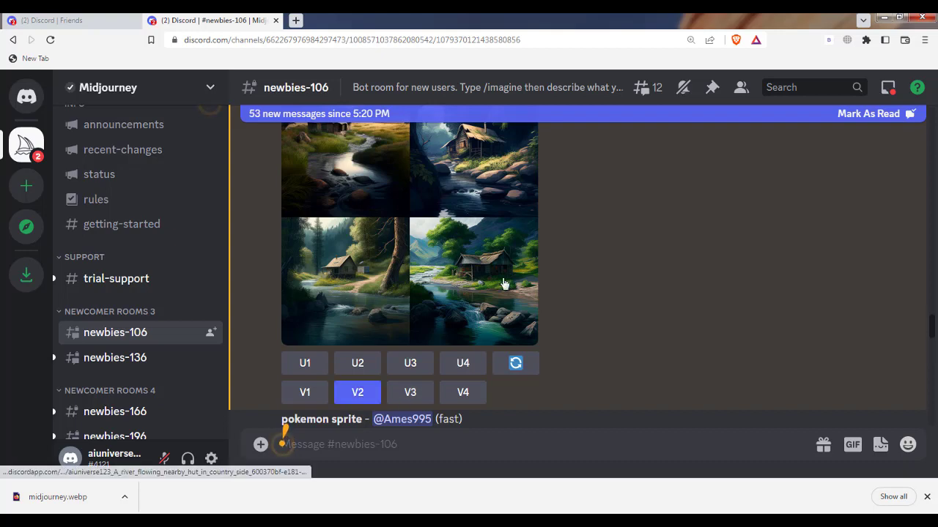
# Step: Enlarge the generated river and hut image grid and save it as the PNG image "hut with river.png"
pyautogui.scroll(3, 503, 278)
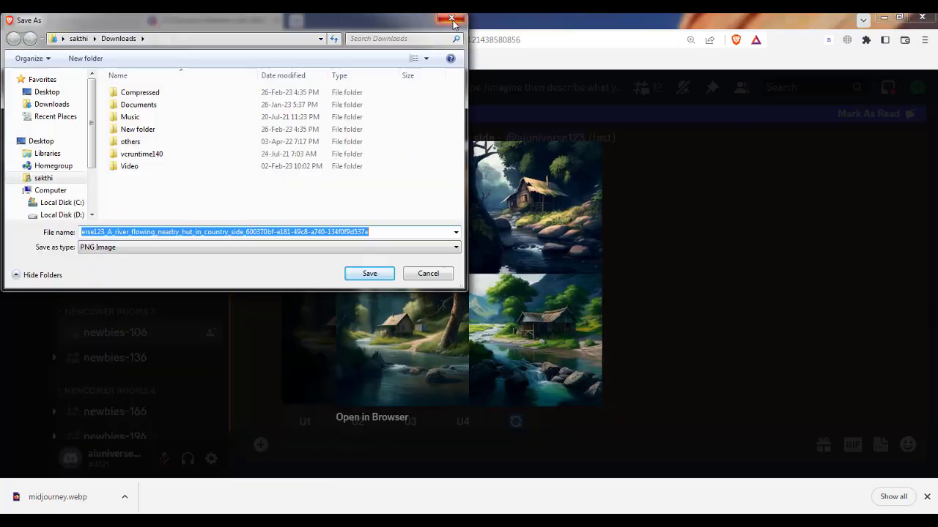
pyautogui.press('Return')
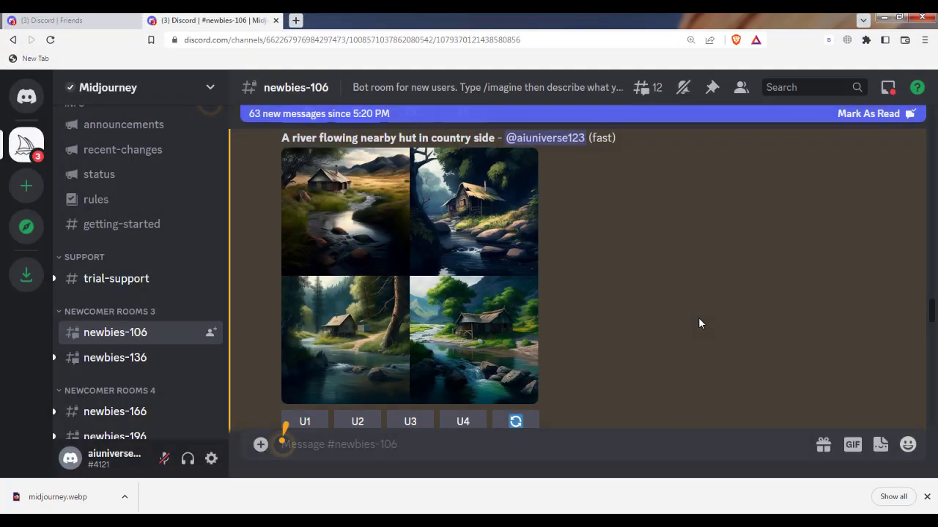
pyautogui.click(481, 220)
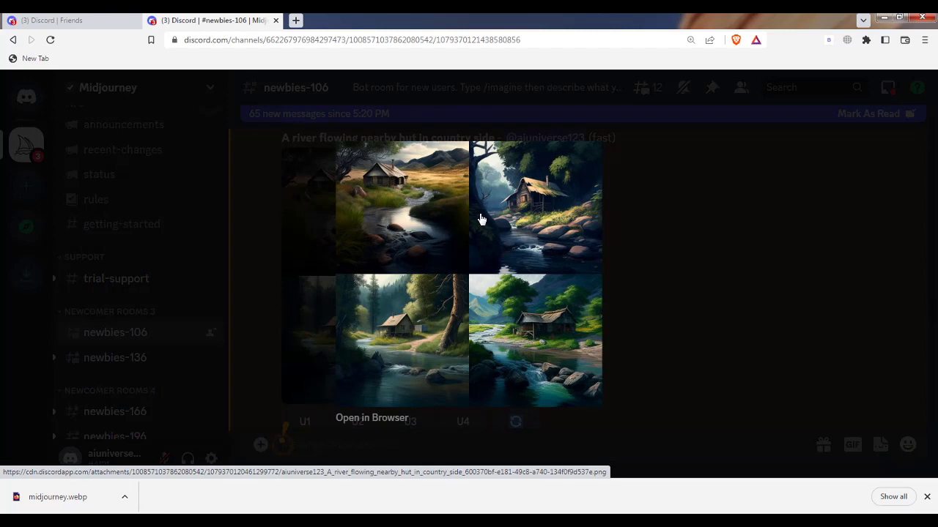
pyautogui.rightClick(525, 203)
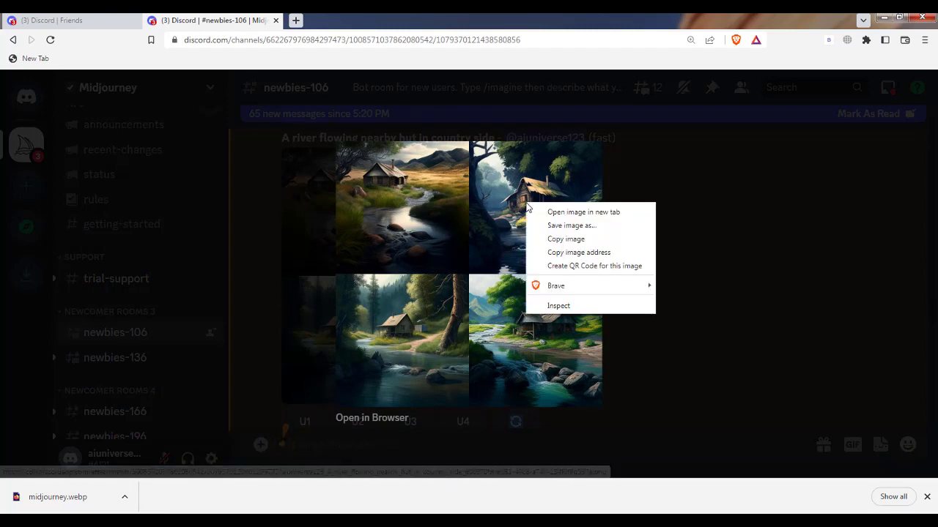
pyautogui.click(570, 225)
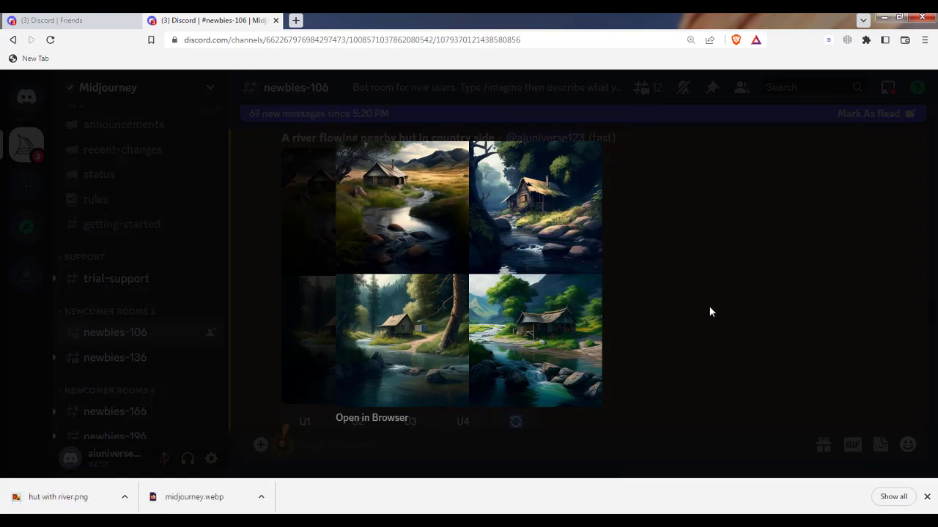
pyautogui.click(374, 417)
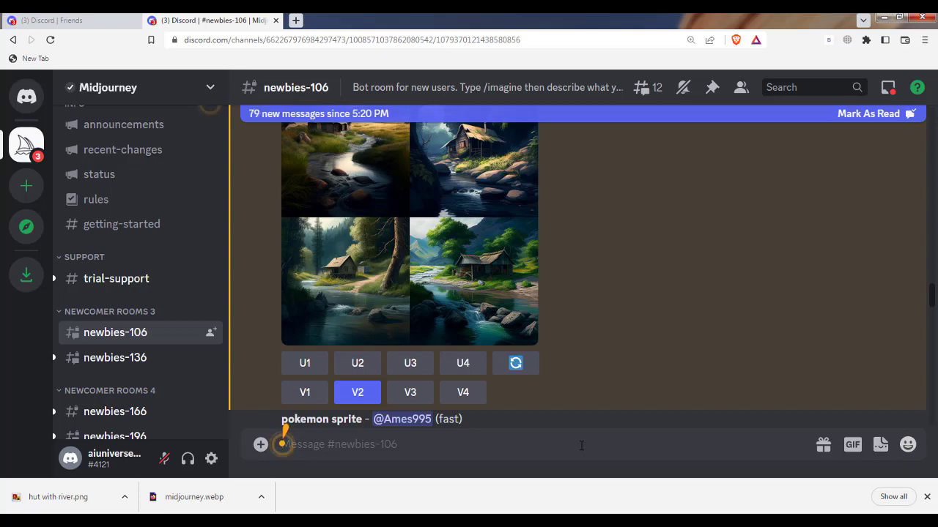
# Step: Run the Midjourney Bot's /info command in newbies-106 and examine the profile's usage information
pyautogui.write('/info')
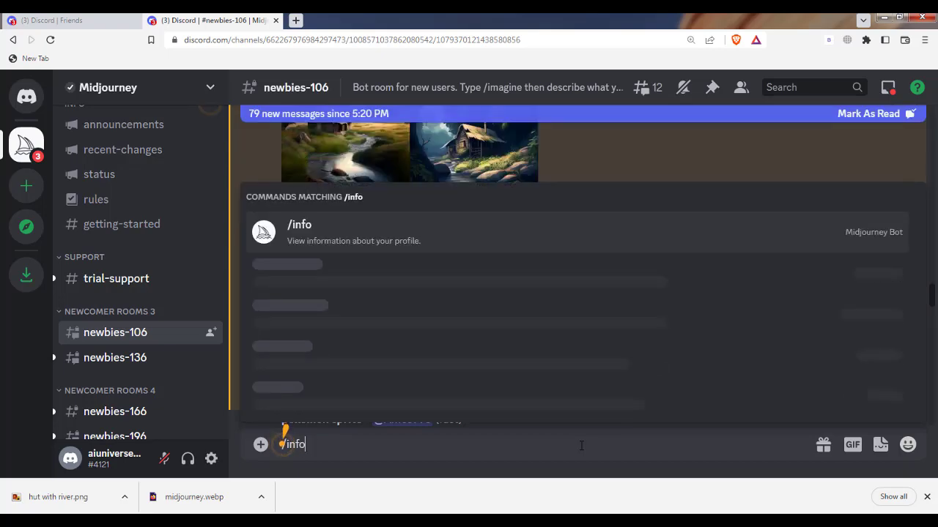
pyautogui.press('Return')
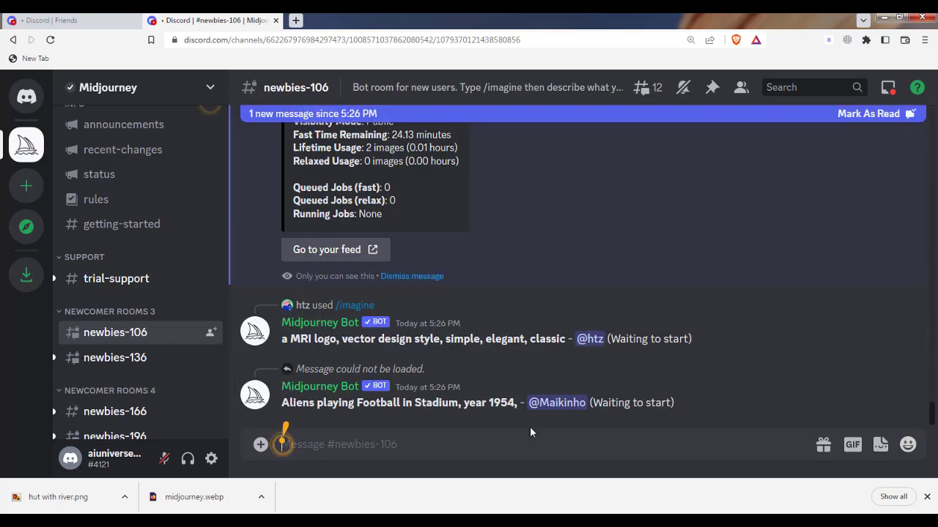
pyautogui.scroll(3, 530, 427)
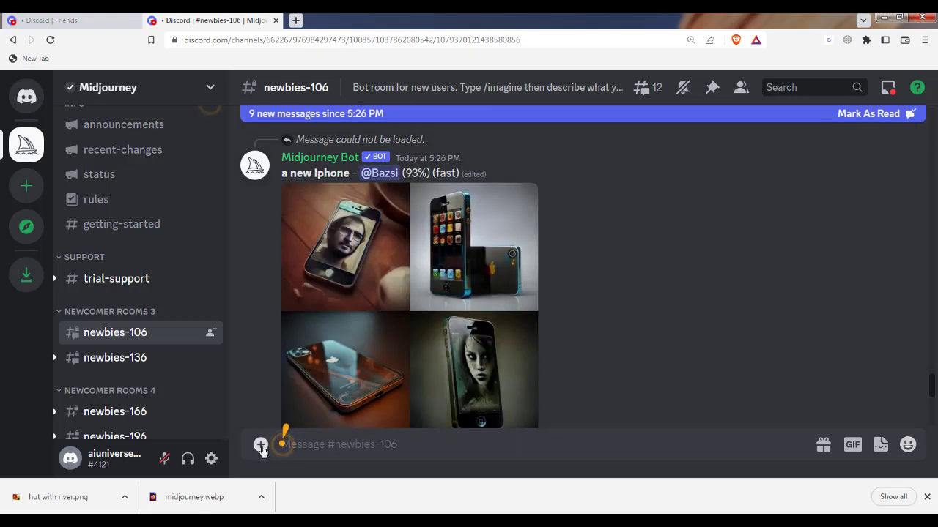
pyautogui.click(261, 445)
pyautogui.scroll(-5, 393, 376)
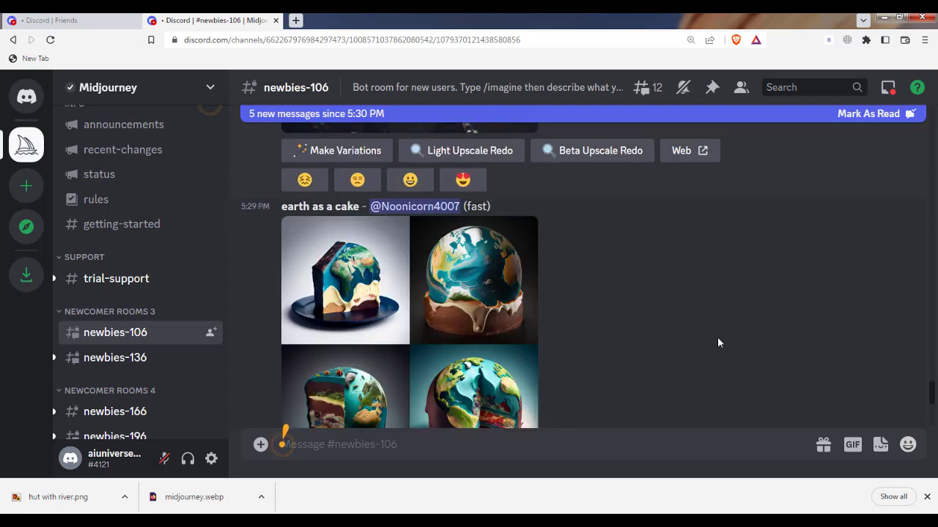
pyautogui.scroll(5, 717, 343)
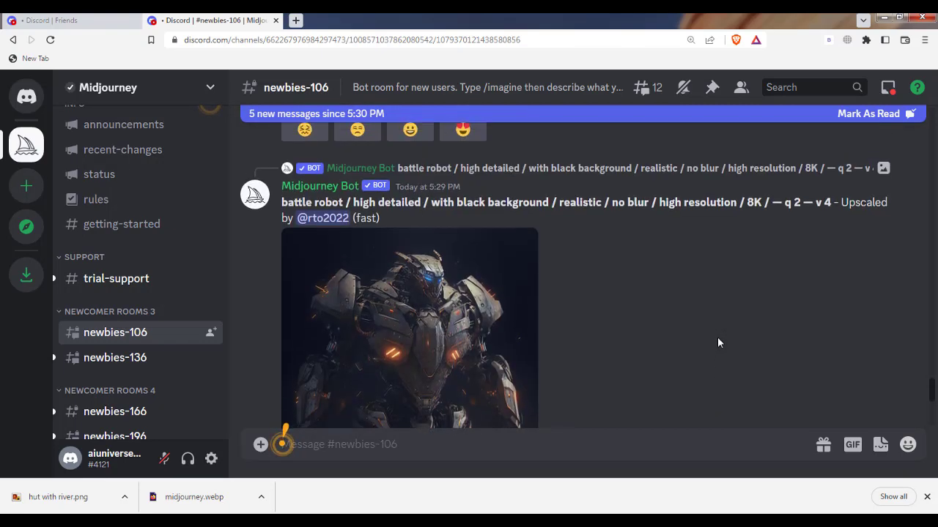